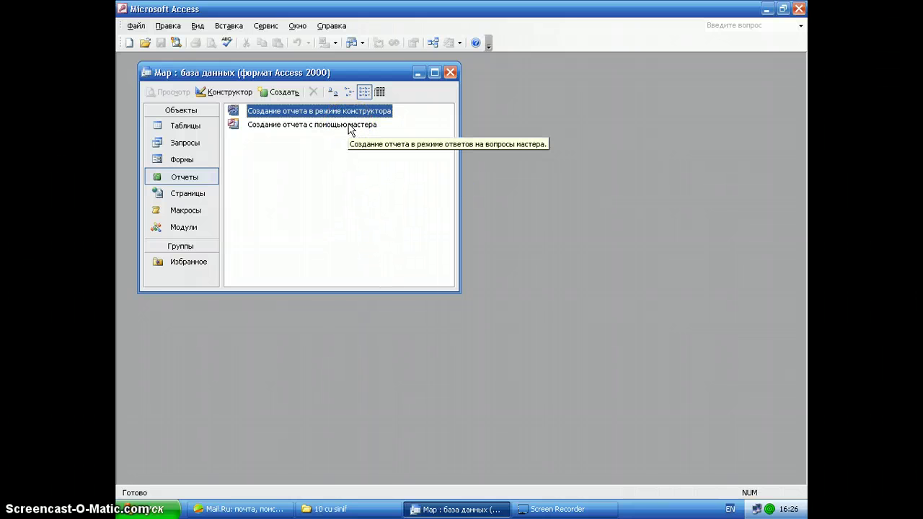
# Start the report wizard and add the QitəninAdı field from the Qitələr table.
pyautogui.doubleClick(348, 125)
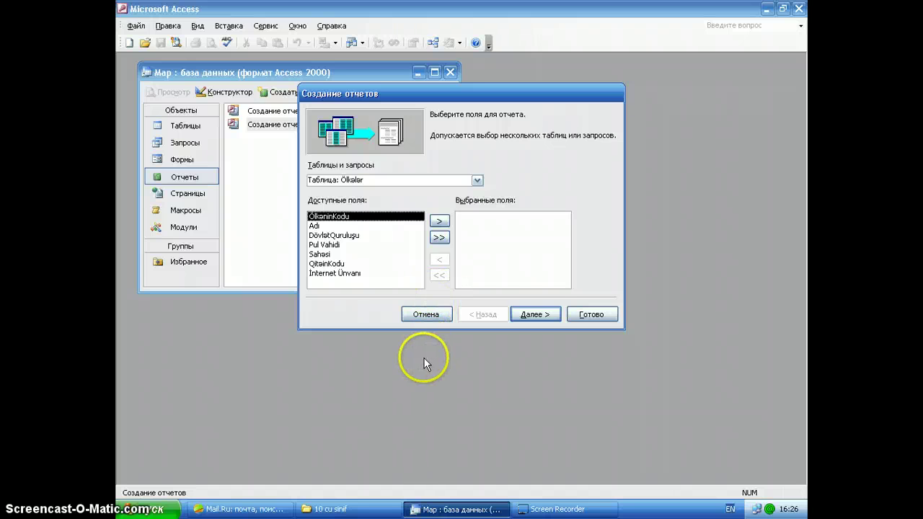
pyautogui.click(476, 181)
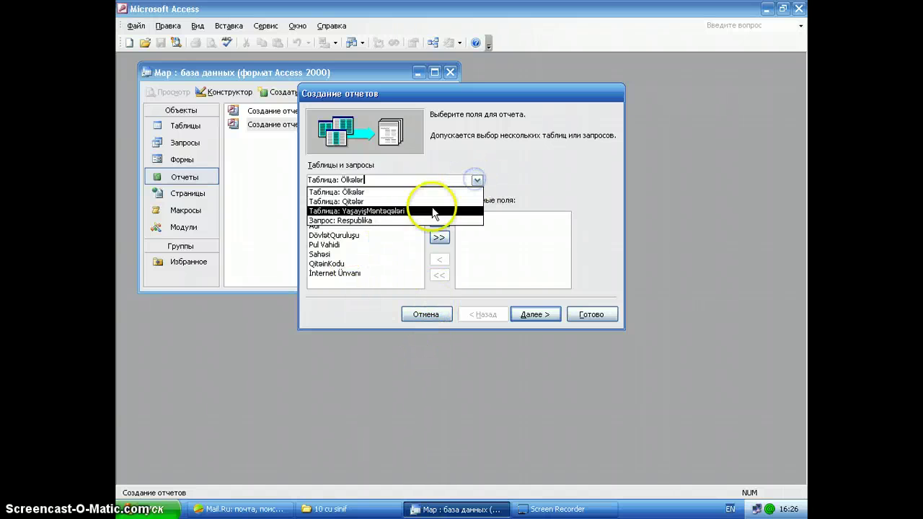
pyautogui.click(369, 201)
pyautogui.click(337, 227)
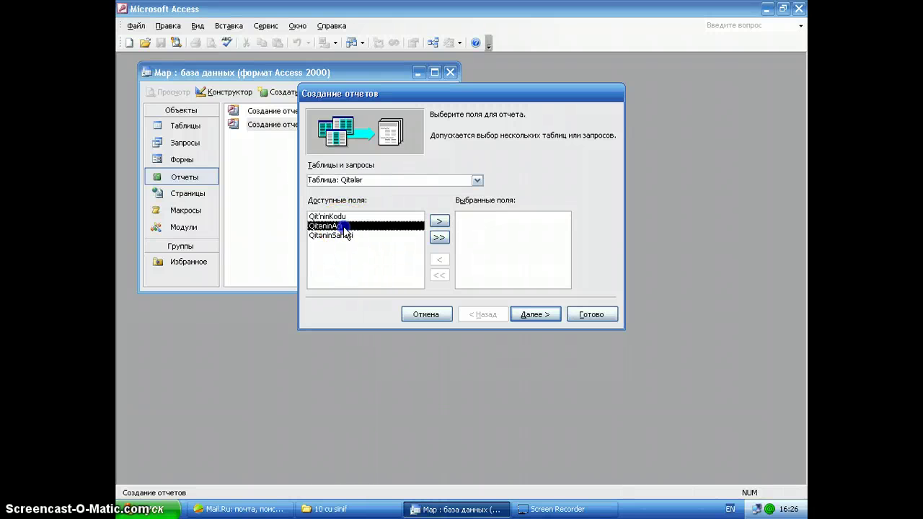
pyautogui.click(439, 221)
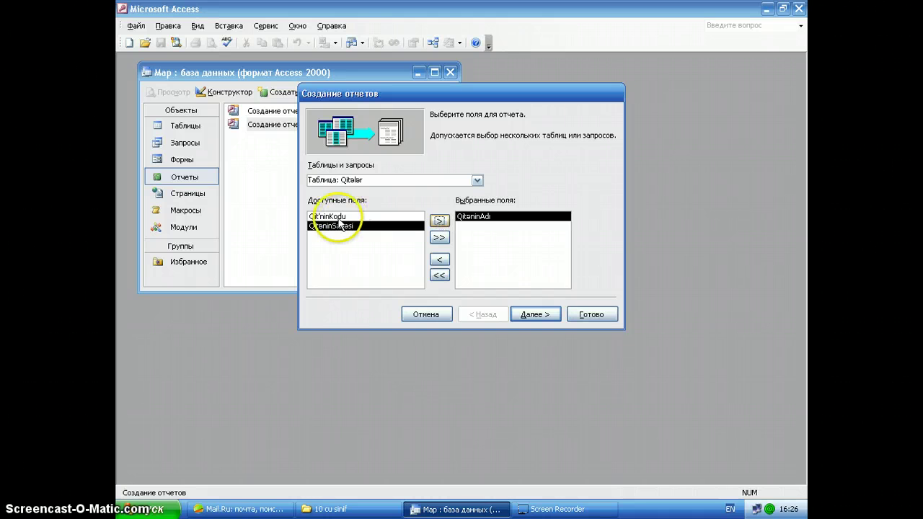
# Add the Adı, DövlətQuruluşu and Pul Vahidi fields from the Ölkələr table and confirm the field selection.
pyautogui.click(477, 181)
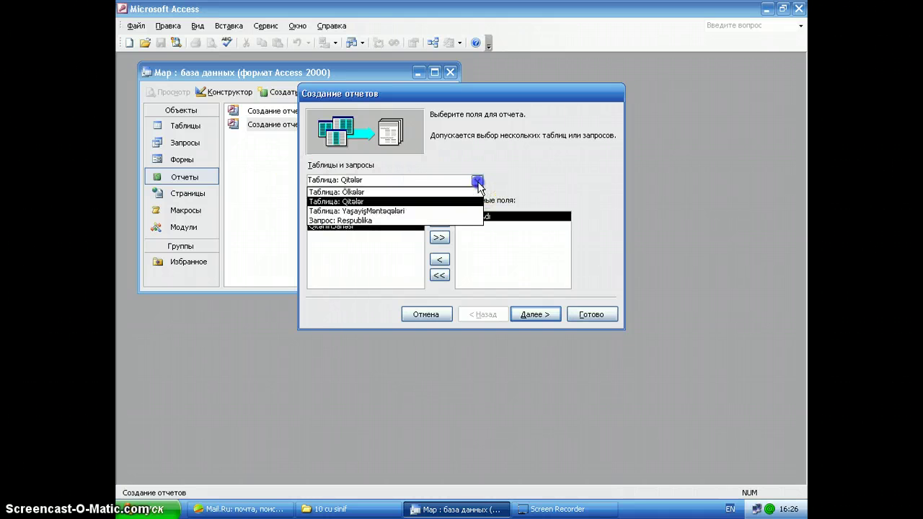
pyautogui.click(393, 193)
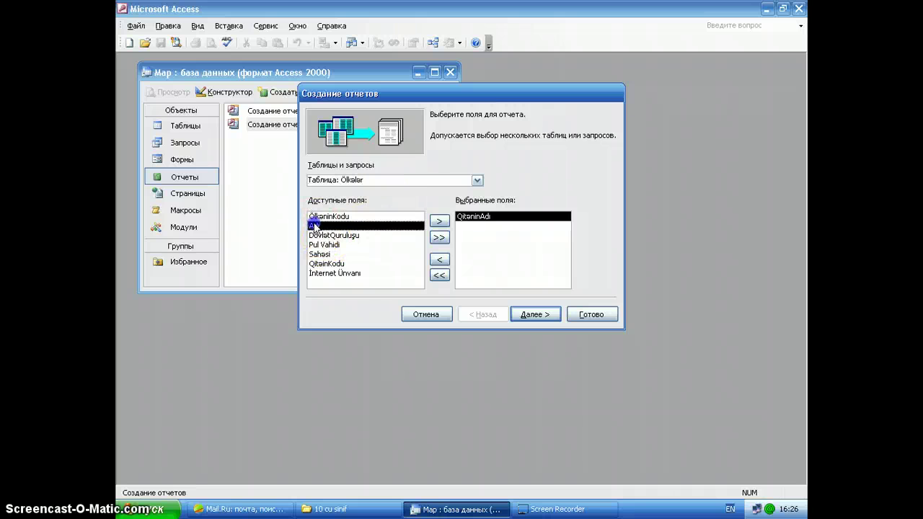
pyautogui.click(315, 225)
pyautogui.click(439, 221)
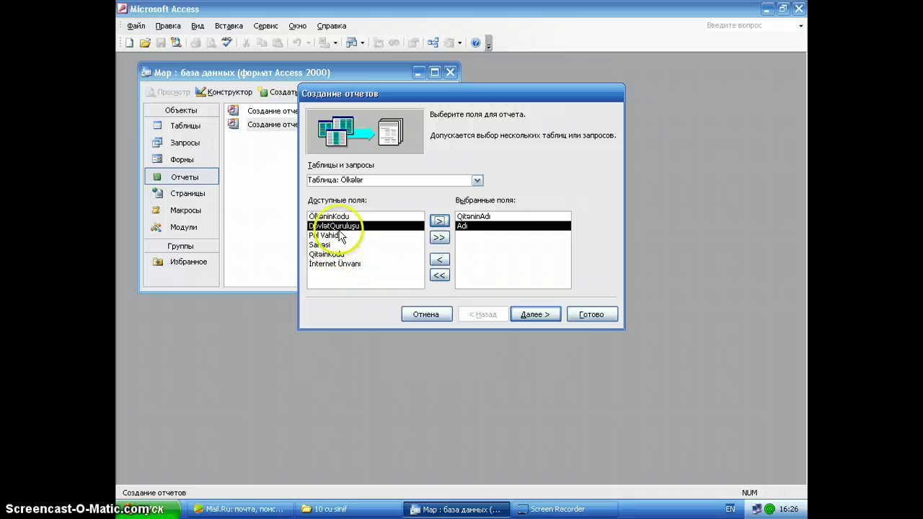
pyautogui.click(440, 220)
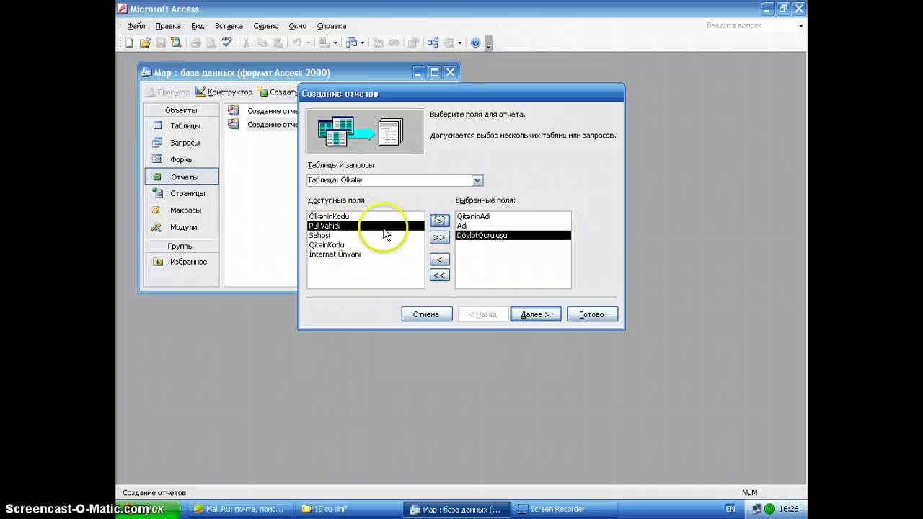
pyautogui.click(439, 220)
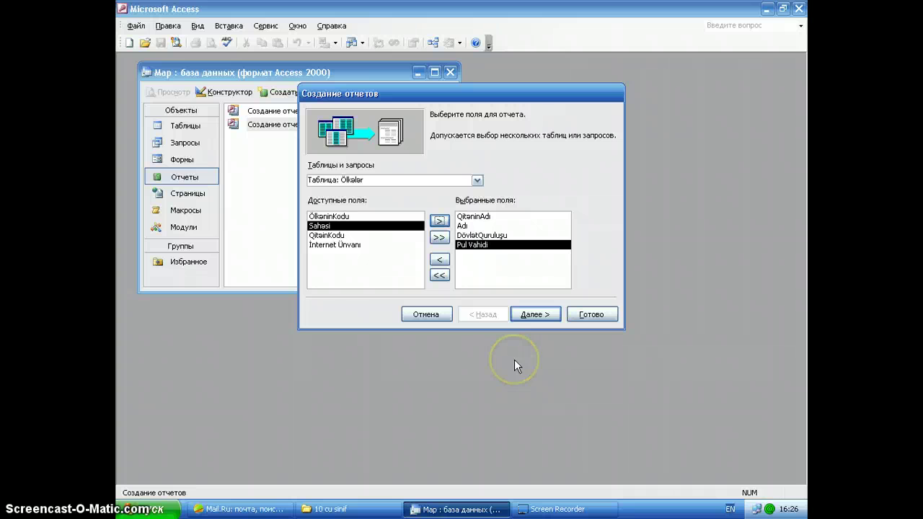
pyautogui.click(533, 317)
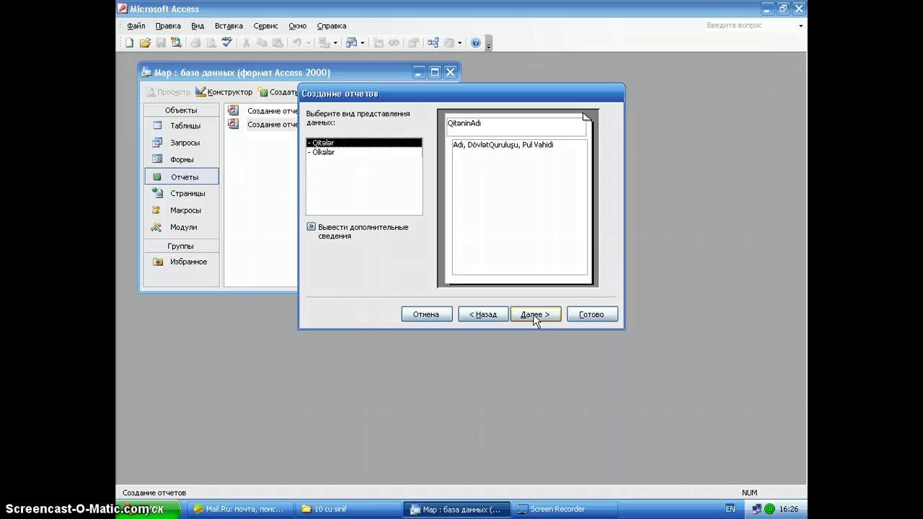
# Set the report's data view to Ölkələr and continue without adding any grouping levels.
pyautogui.click(325, 152)
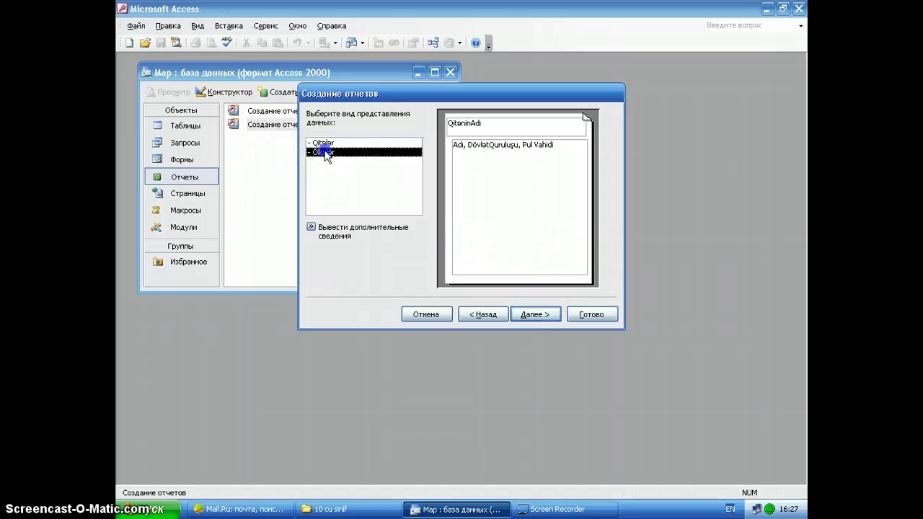
pyautogui.click(323, 142)
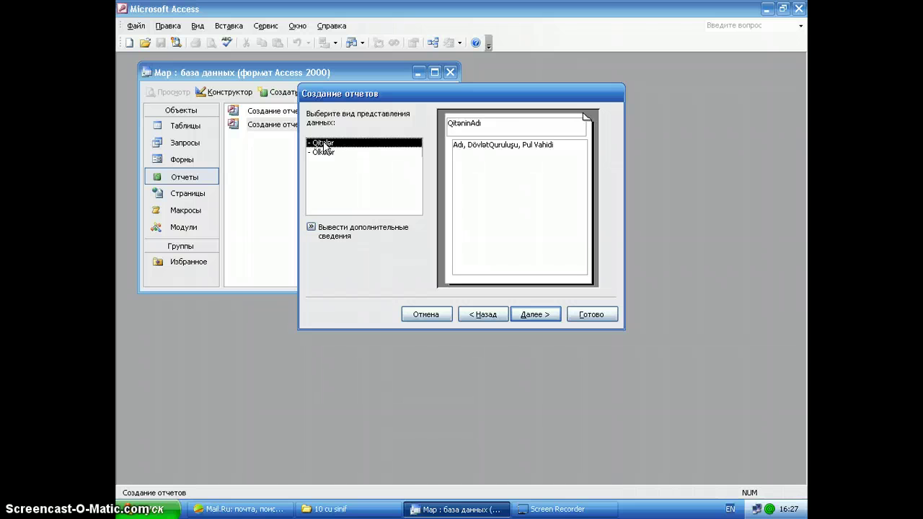
pyautogui.click(325, 145)
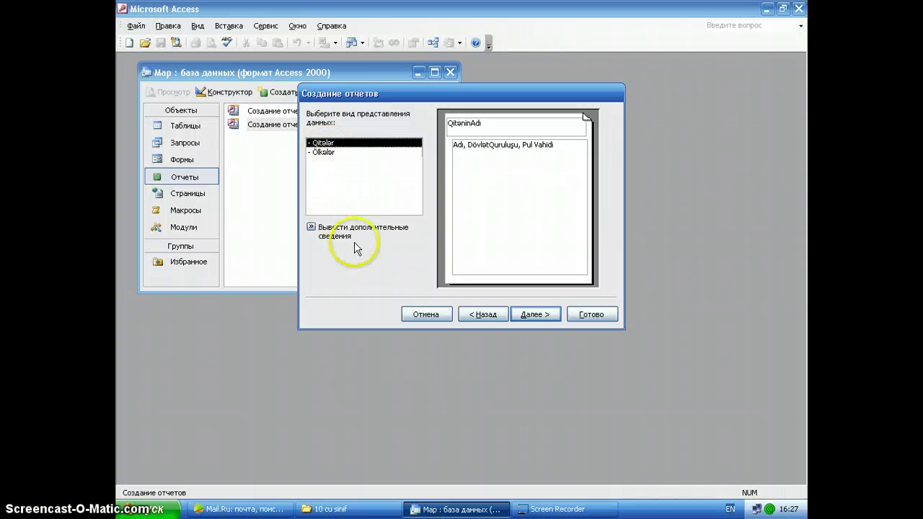
pyautogui.click(328, 154)
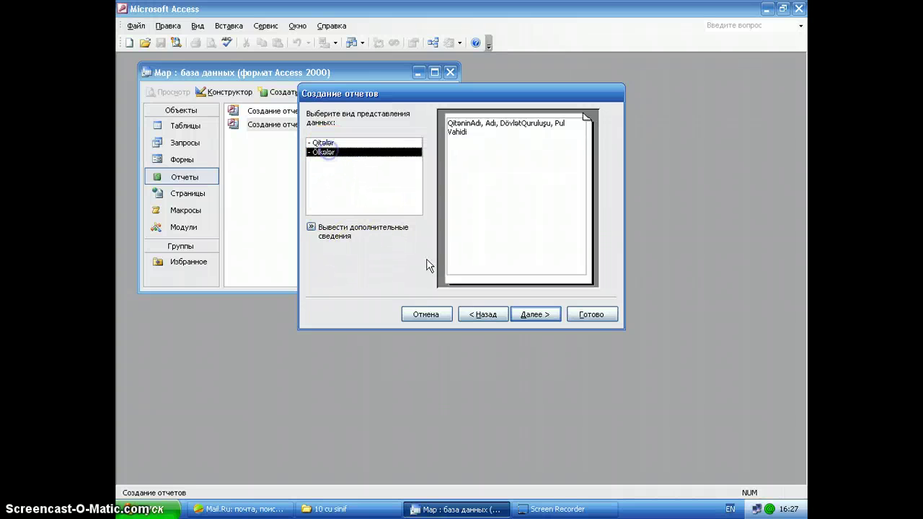
pyautogui.click(534, 314)
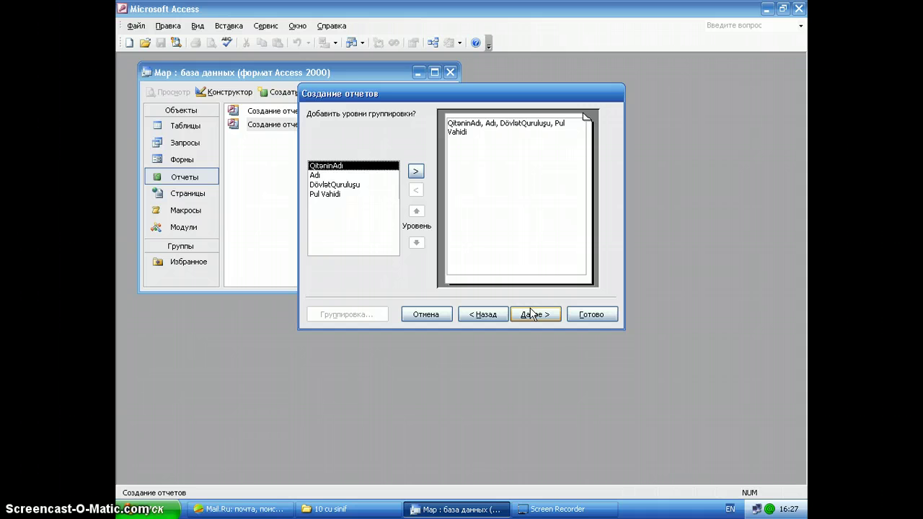
pyautogui.click(535, 315)
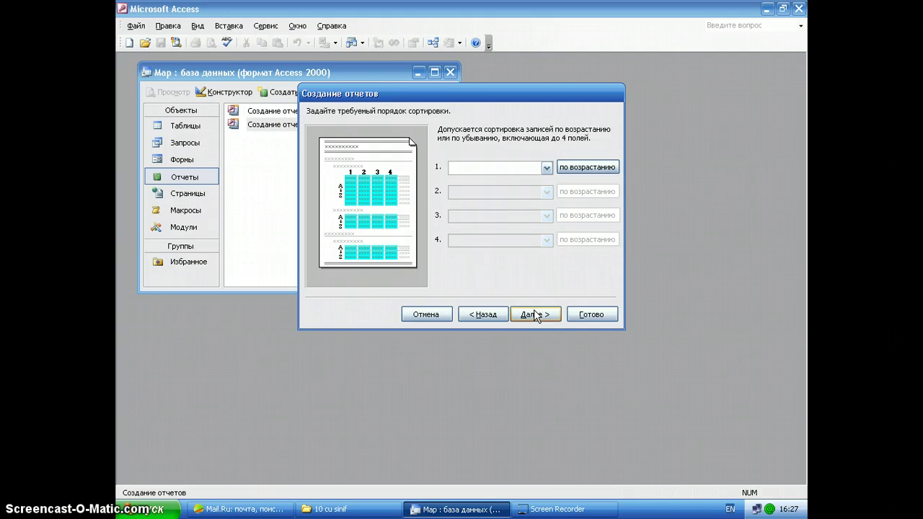
# Sort the report's records by Adı in ascending order.
pyautogui.click(543, 166)
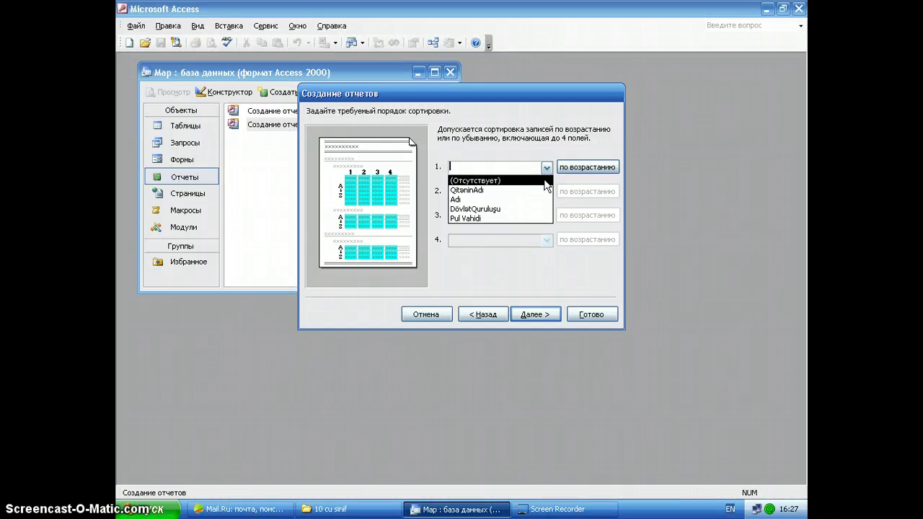
pyautogui.click(504, 200)
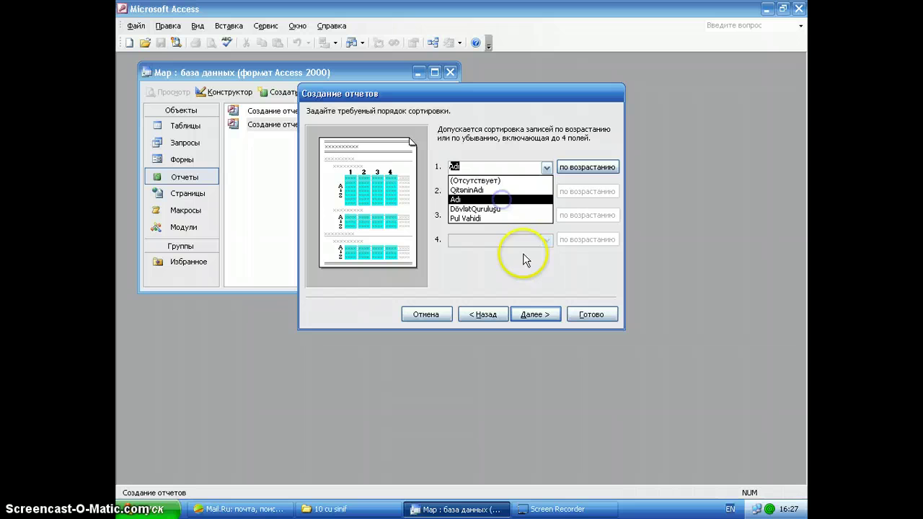
pyautogui.click(534, 315)
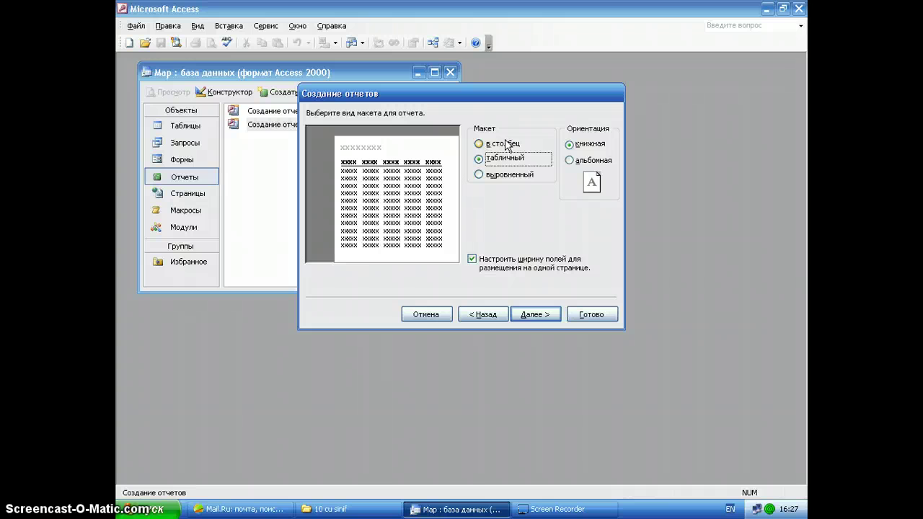
# Compare the layout options, choose the tabular layout (табличный) for the report and accept the Обычный style.
pyautogui.click(501, 166)
pyautogui.click(497, 184)
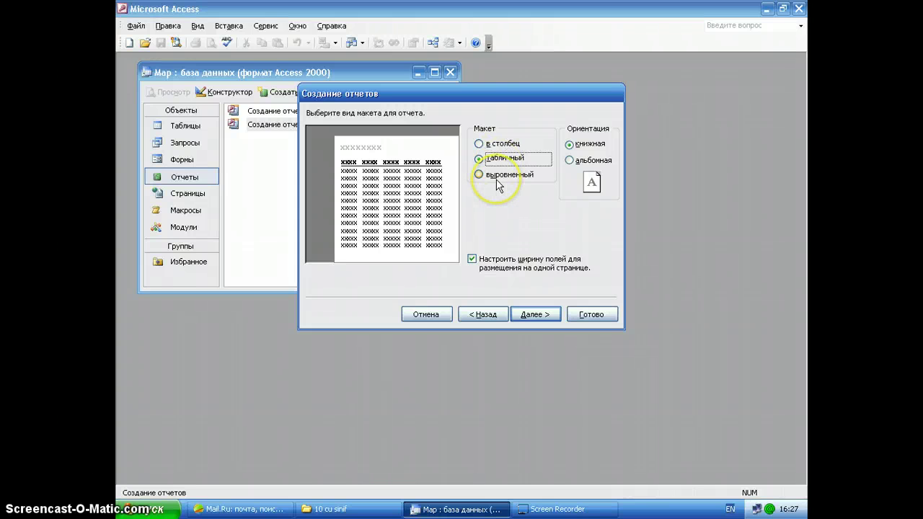
pyautogui.click(478, 176)
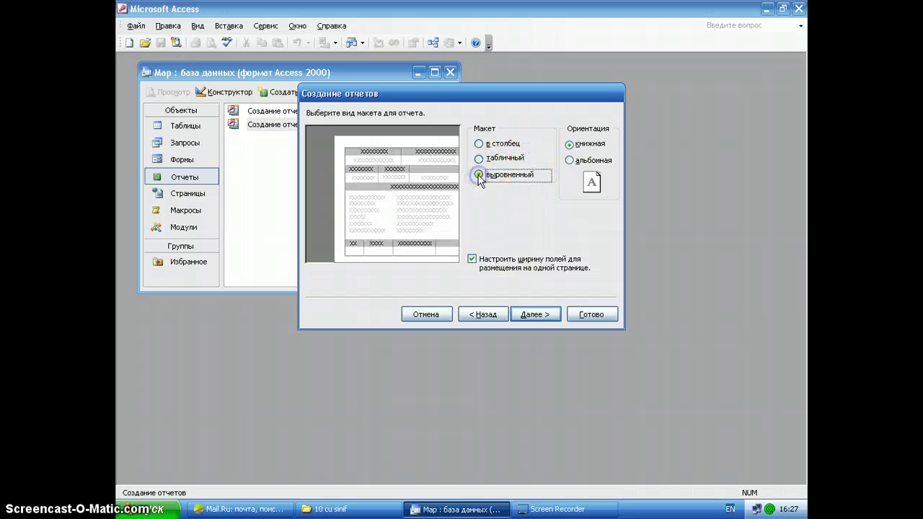
pyautogui.click(479, 144)
pyautogui.click(479, 159)
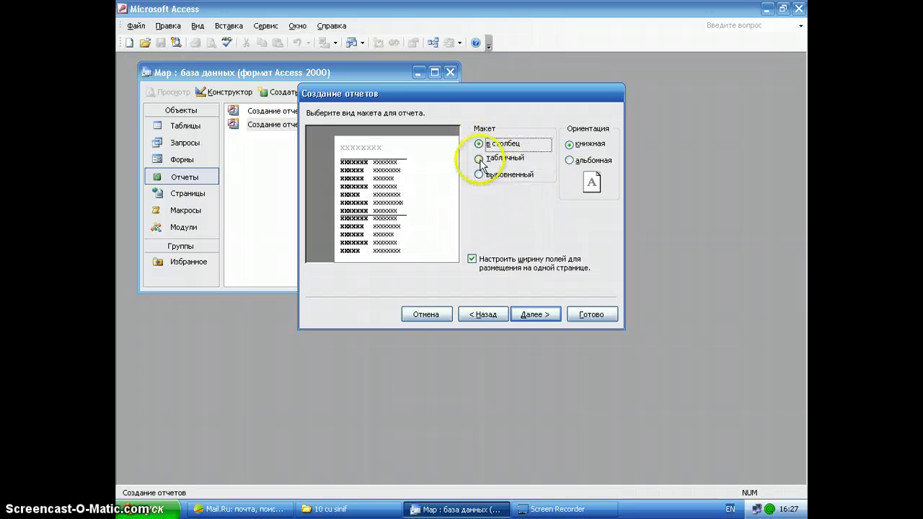
pyautogui.click(479, 159)
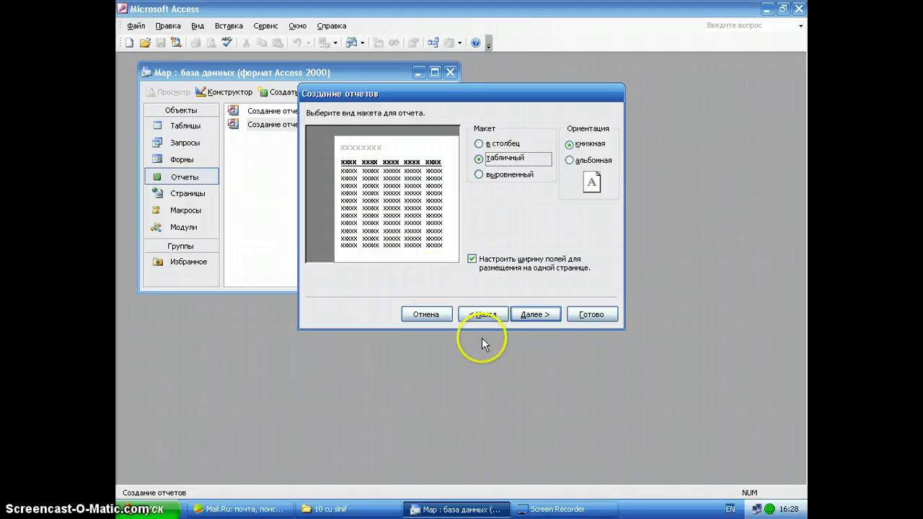
pyautogui.click(539, 321)
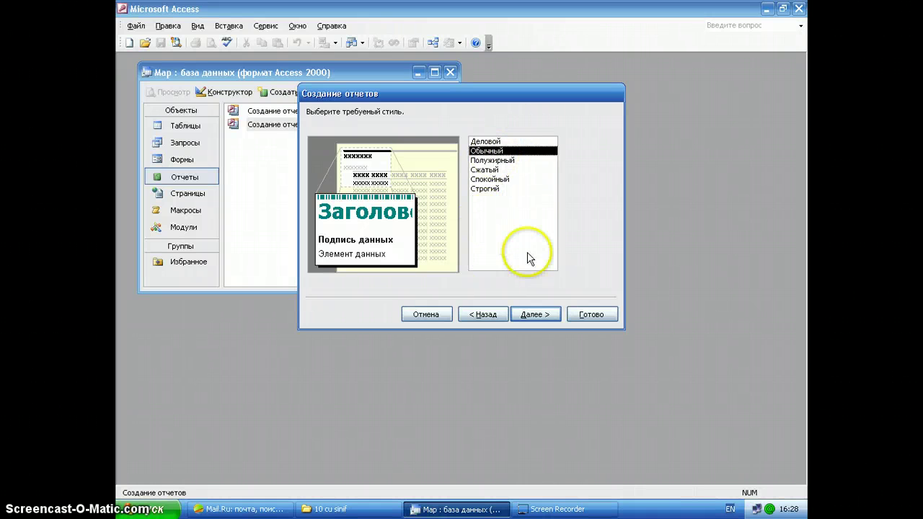
pyautogui.click(535, 315)
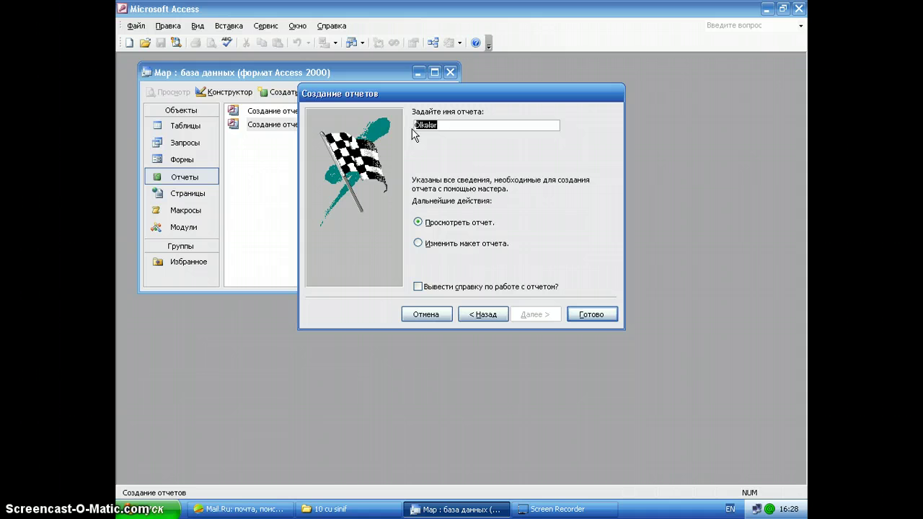
# Name the report "Qitələr və ölkələr üzrə hesabat", using the Azerbaijani keyboard layout.
pyautogui.write('Q')
pyautogui.write('itə')
pyautogui.write(' v')
pyautogui.write(' [lk')
pyautogui.write("'r wz")
pyautogui.write("r' hesaba")
pyautogui.write('t')
pyautogui.press('BackSpace')
pyautogui.press('BackSpace')
pyautogui.press('BackSpace')
pyautogui.press('BackSpace')
pyautogui.press('BackSpace')
pyautogui.press('BackSpace')
pyautogui.press('BackSpace')
pyautogui.press('BackSpace')
pyautogui.press('BackSpace')
pyautogui.press('BackSpace')
pyautogui.press('BackSpace')
pyautogui.press('BackSpace')
pyautogui.press('BackSpace')
pyautogui.press('BackSpace')
pyautogui.press('BackSpace')
pyautogui.press('BackSpace')
pyautogui.press('BackSpace')
pyautogui.press('BackSpace')
pyautogui.press('BackSpace')
pyautogui.press('BackSpace')
pyautogui.press('BackSpace')
pyautogui.hotkey('alt', 'shift')
pyautogui.write('ələr və ölkələr üzrə hesabat')
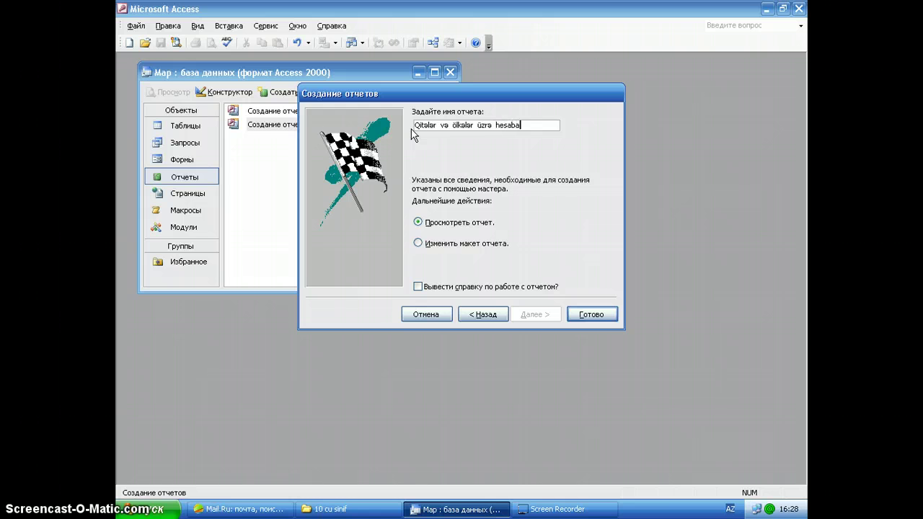
# Finish the wizard and look through the report preview down to the page footer.
pyautogui.click(591, 316)
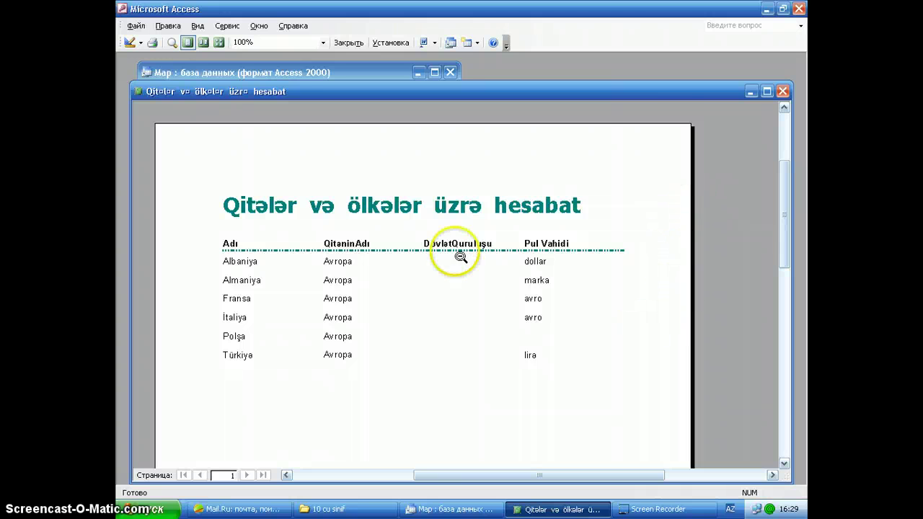
pyautogui.scroll(-3, 455, 253)
pyautogui.scroll(-3, 453, 251)
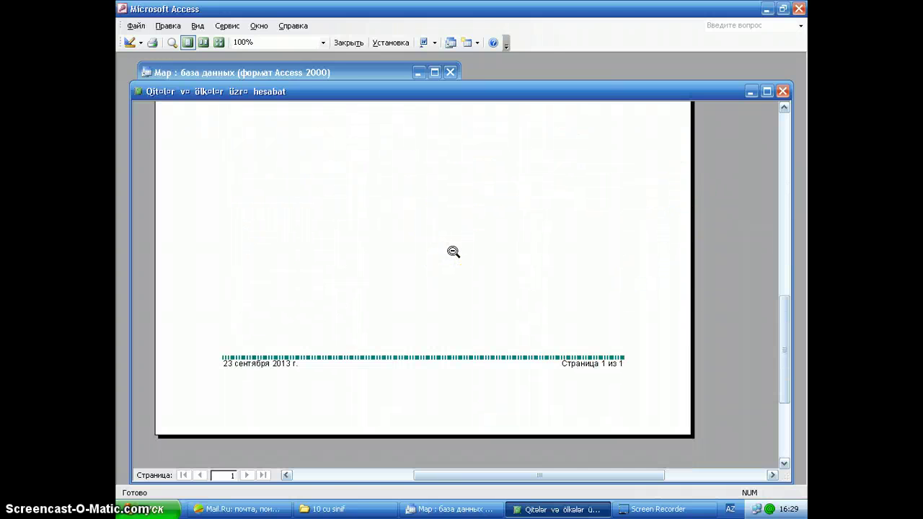
pyautogui.scroll(2, 453, 251)
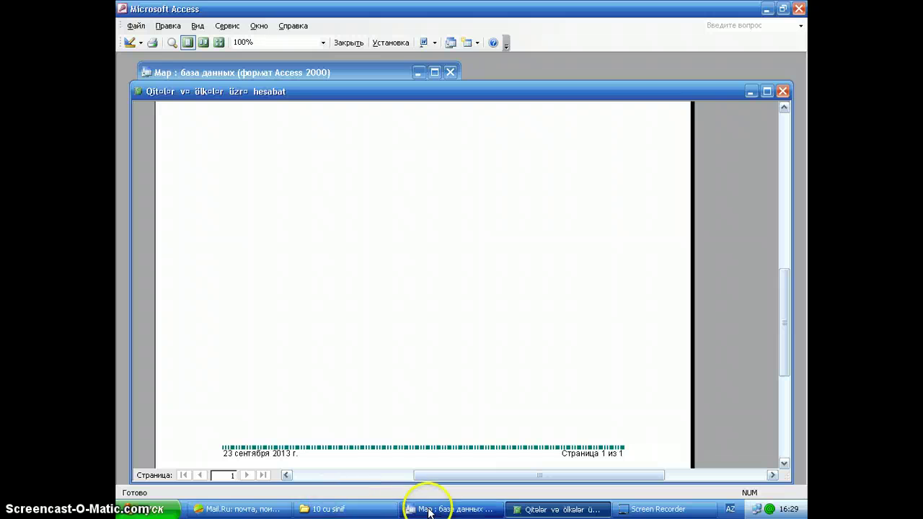